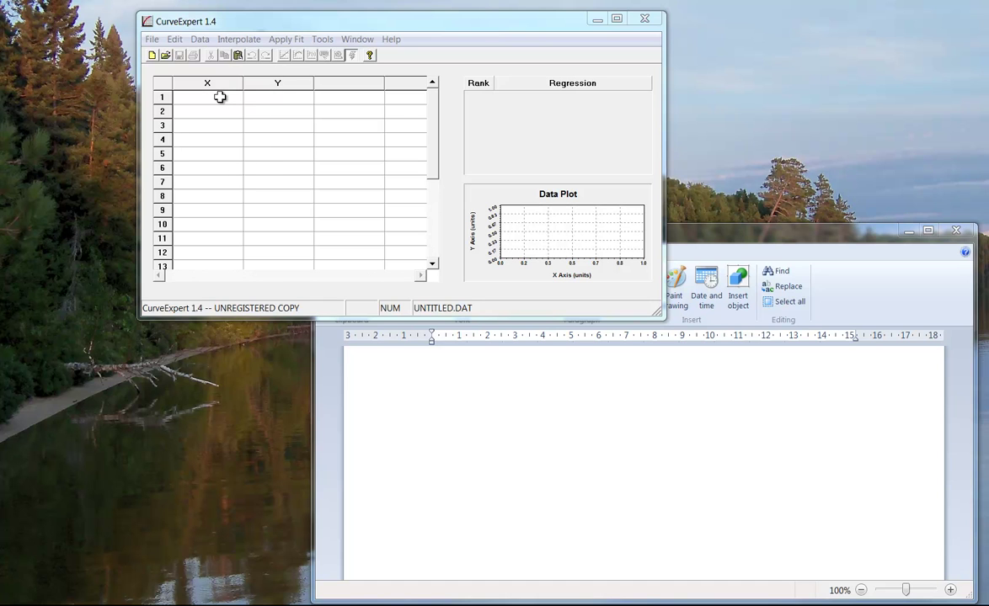
# Enter the first three data points: (-1, -14), (0, -6) and (1, 0).
pyautogui.click(210, 96)
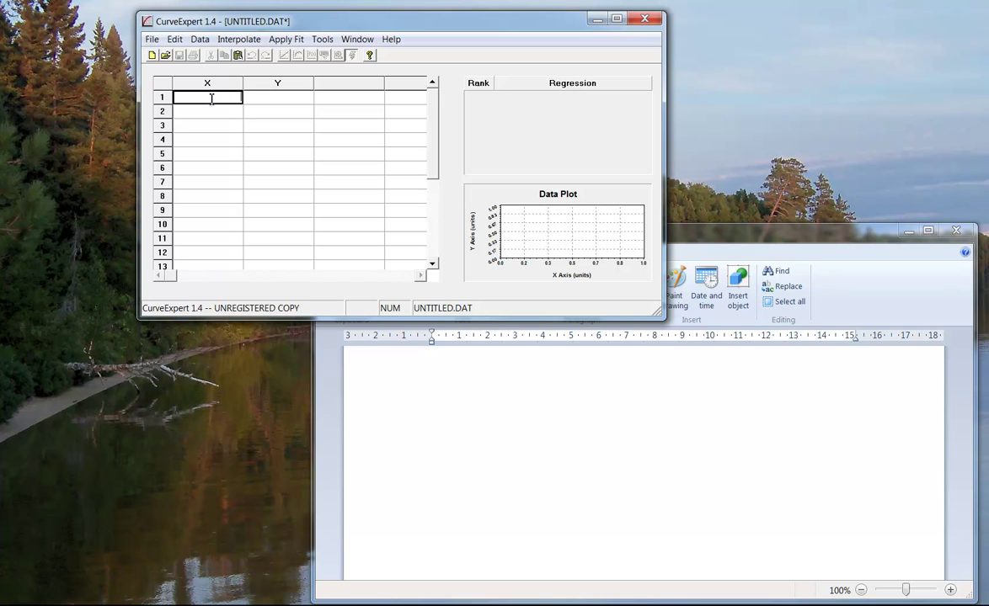
pyautogui.write('-1')
pyautogui.press('Tab')
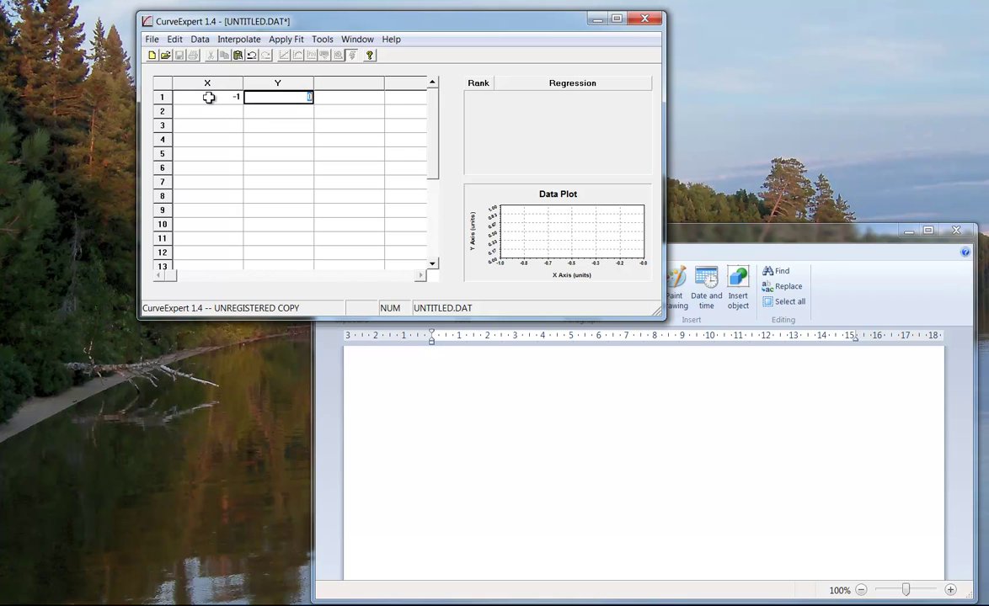
pyautogui.write('-14')
pyautogui.press('Return')
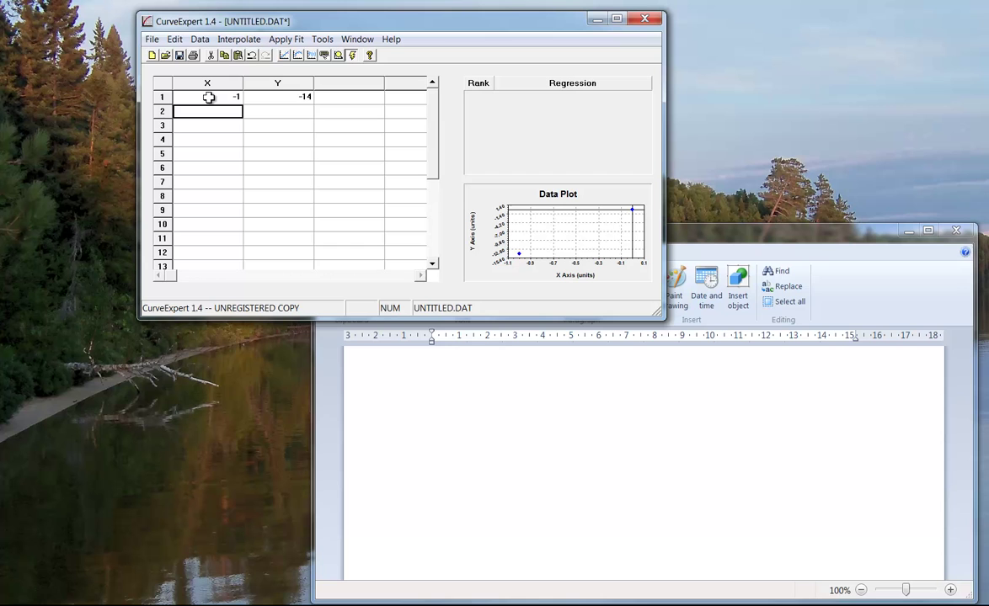
pyautogui.write('0')
pyautogui.press('Tab')
pyautogui.write('-6')
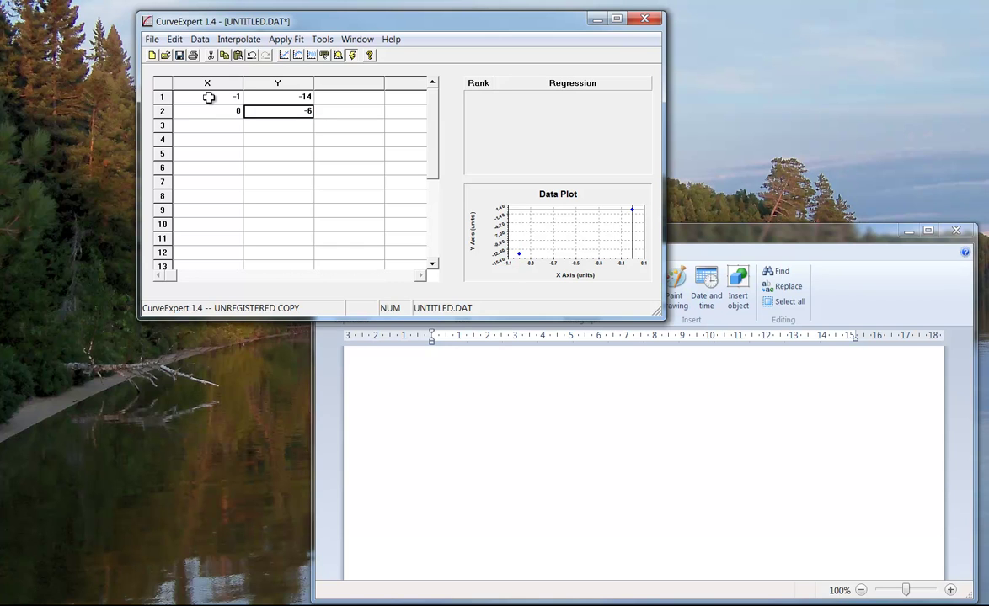
pyautogui.press('Return')
pyautogui.write('1')
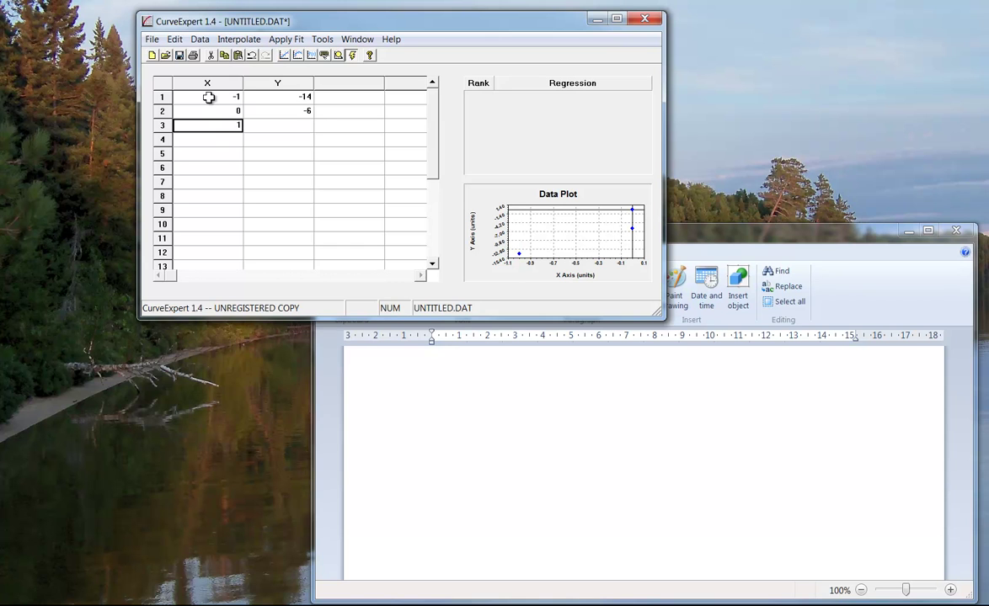
pyautogui.press('Tab')
pyautogui.write('0')
pyautogui.press('Return')
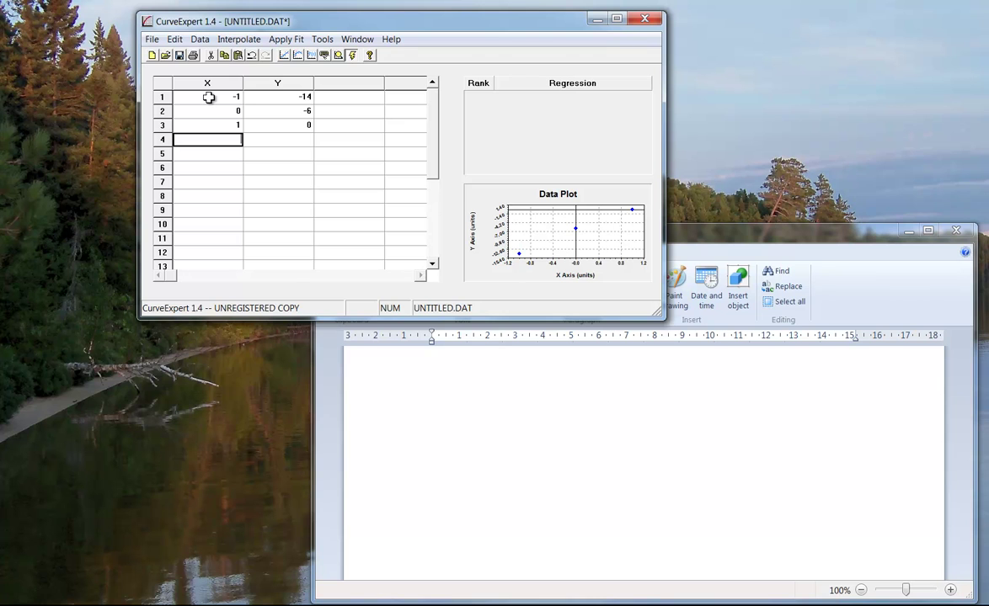
# Enter the remaining points: (2, 16), (3, 54), (4, 126) and (5, 244).
pyautogui.write('2')
pyautogui.press('Tab')
pyautogui.write('16')
pyautogui.press('Return')
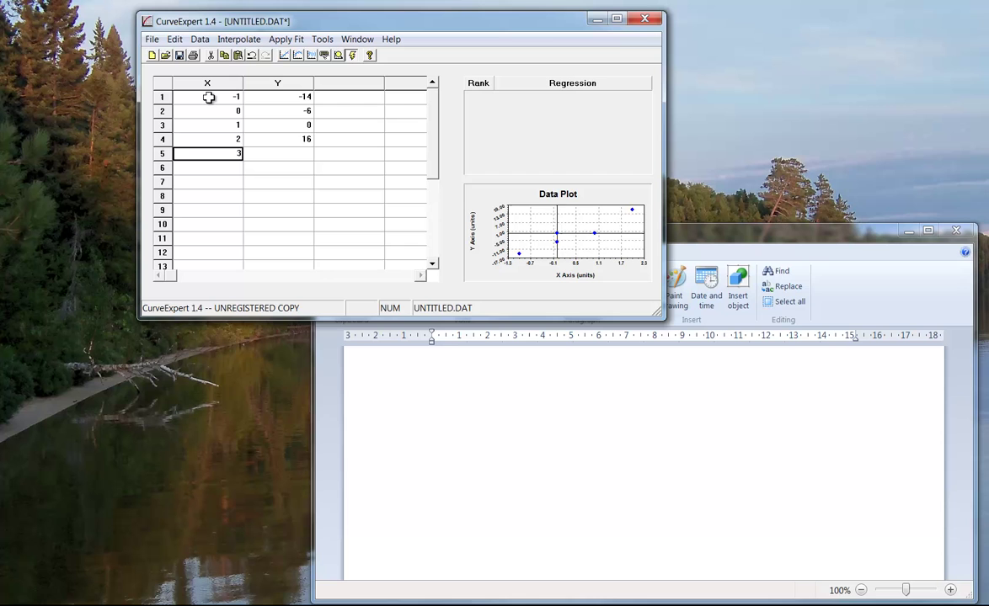
pyautogui.write('3')
pyautogui.press('Tab')
pyautogui.write('54')
pyautogui.press('Return')
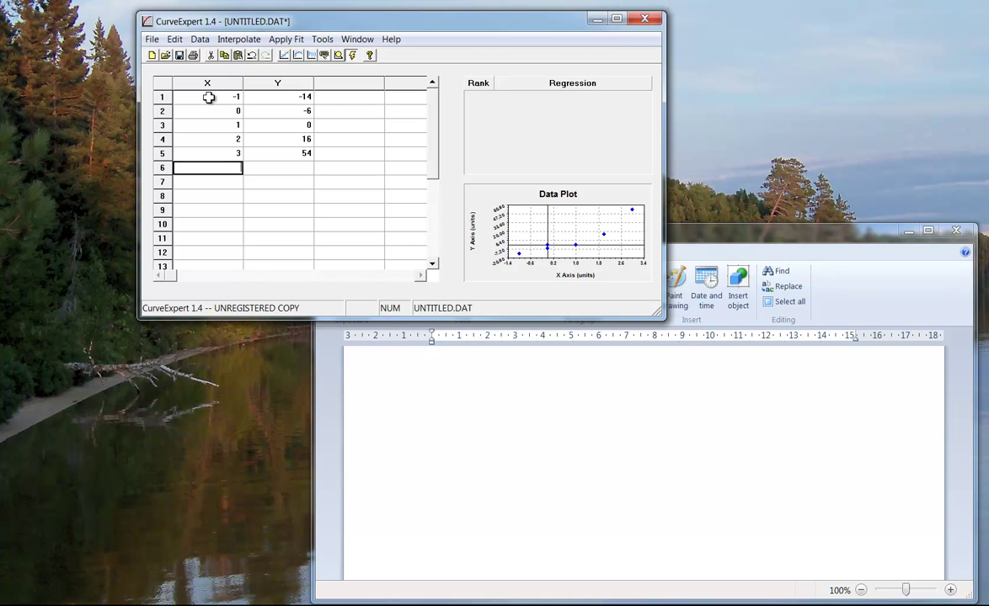
pyautogui.write('4')
pyautogui.press('Tab')
pyautogui.write('126')
pyautogui.press('Return')
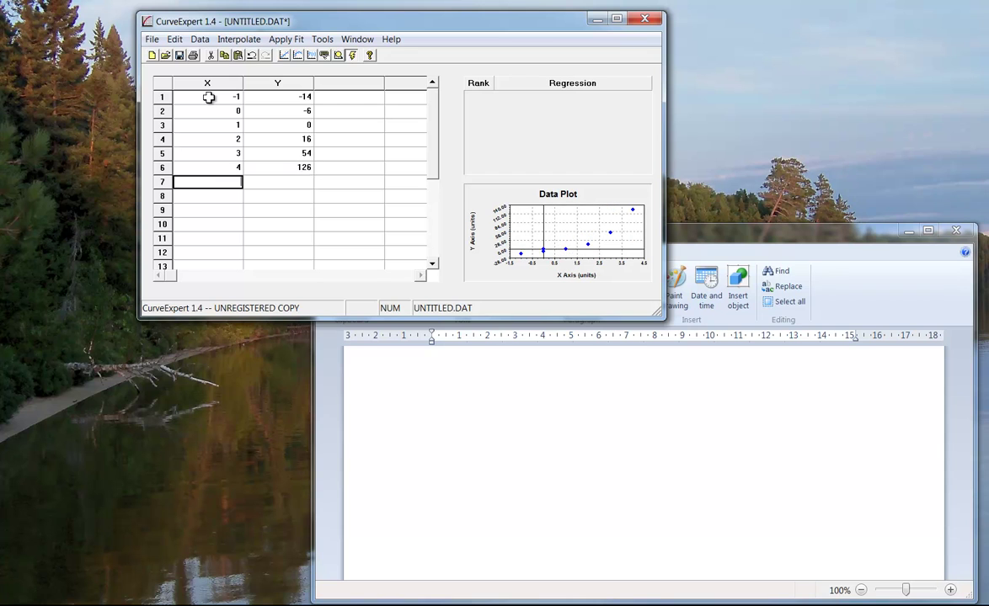
pyautogui.write('5')
pyautogui.press('Tab')
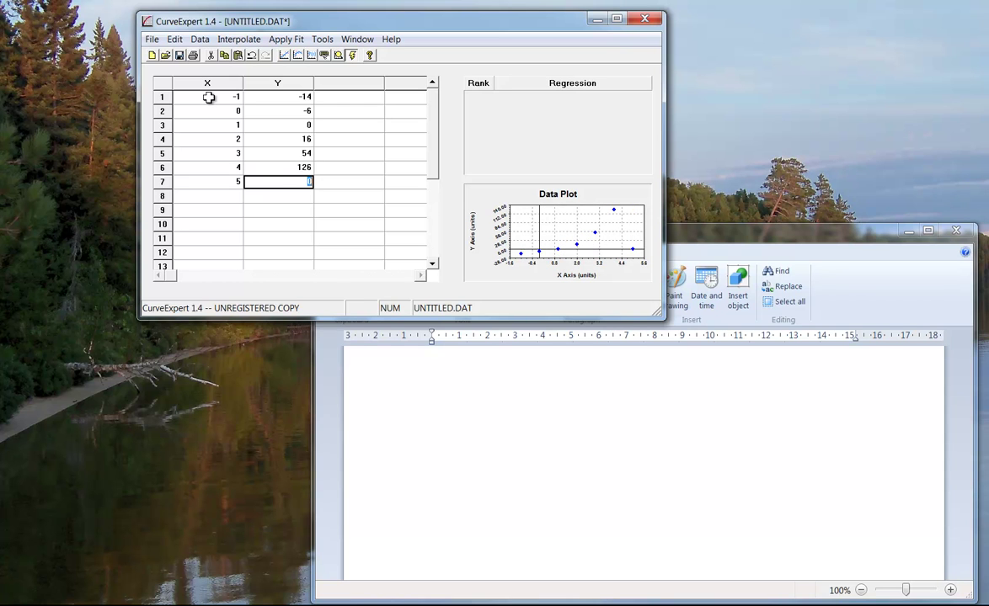
pyautogui.write('244')
# Commit the seventh point (5, 244), which leaves a stray 0 entry in row 8.
pyautogui.press('Return')
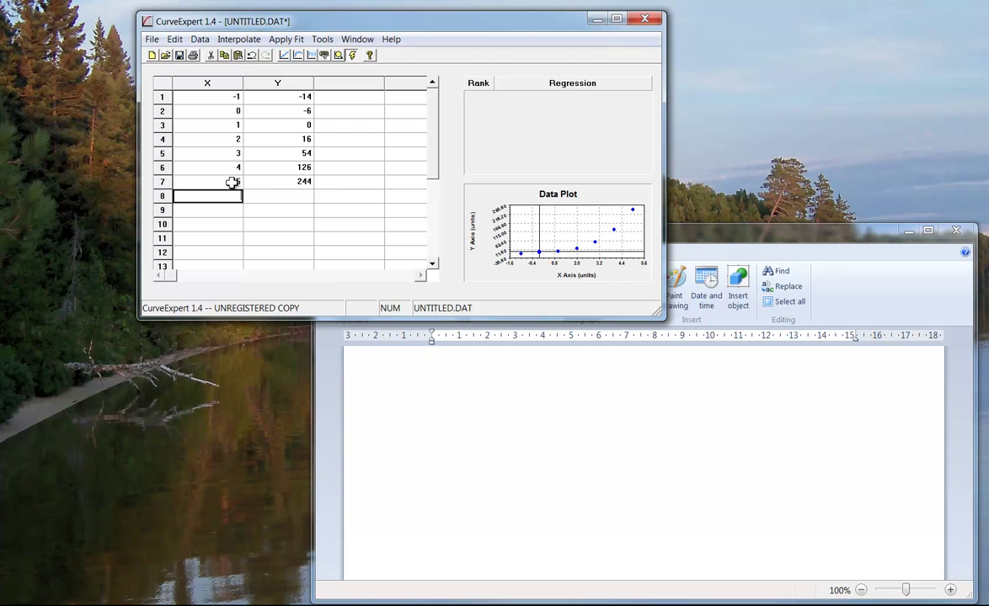
pyautogui.click(215, 182)
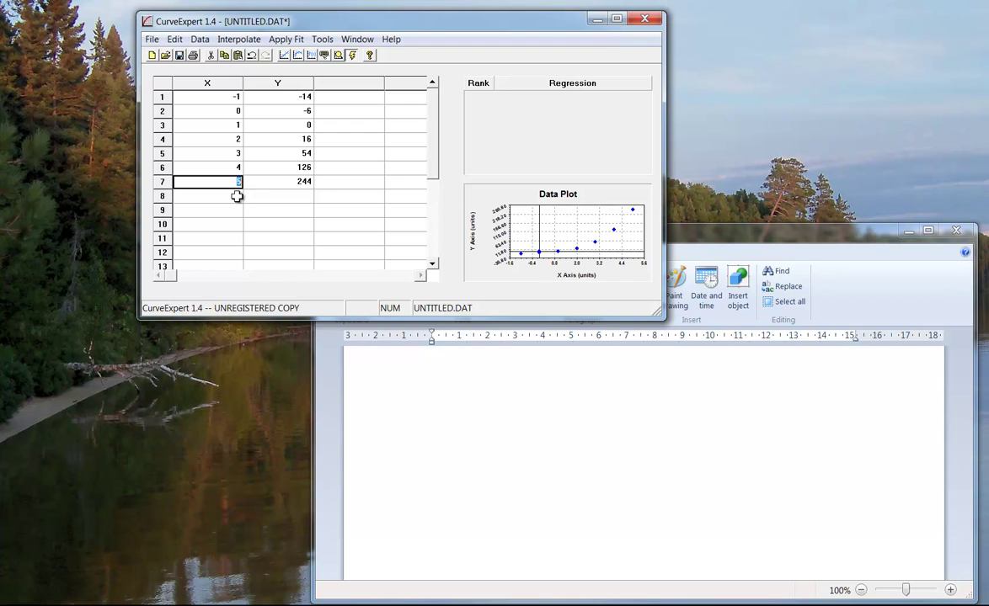
pyautogui.click(295, 195)
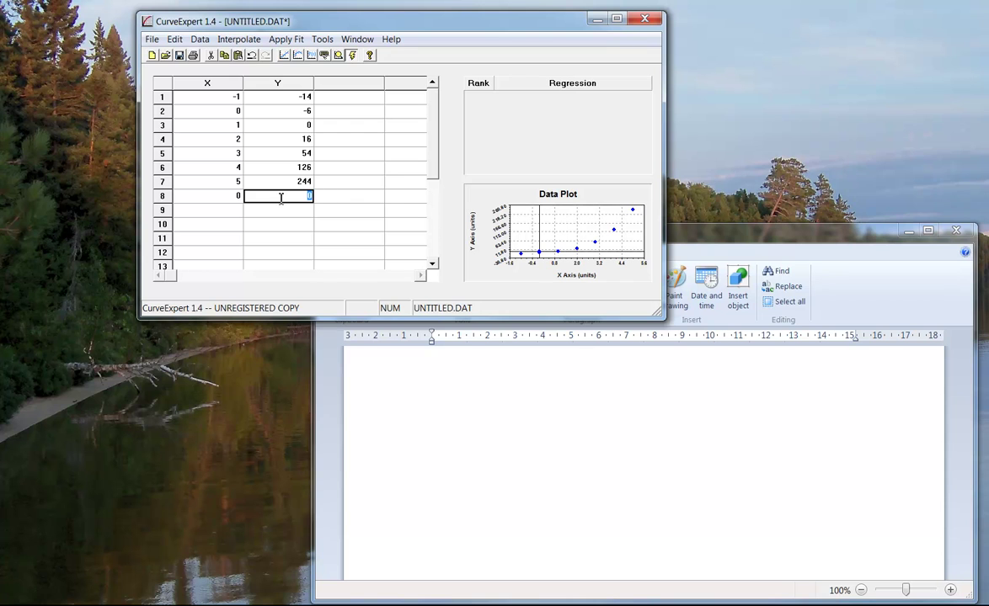
pyautogui.click(236, 196)
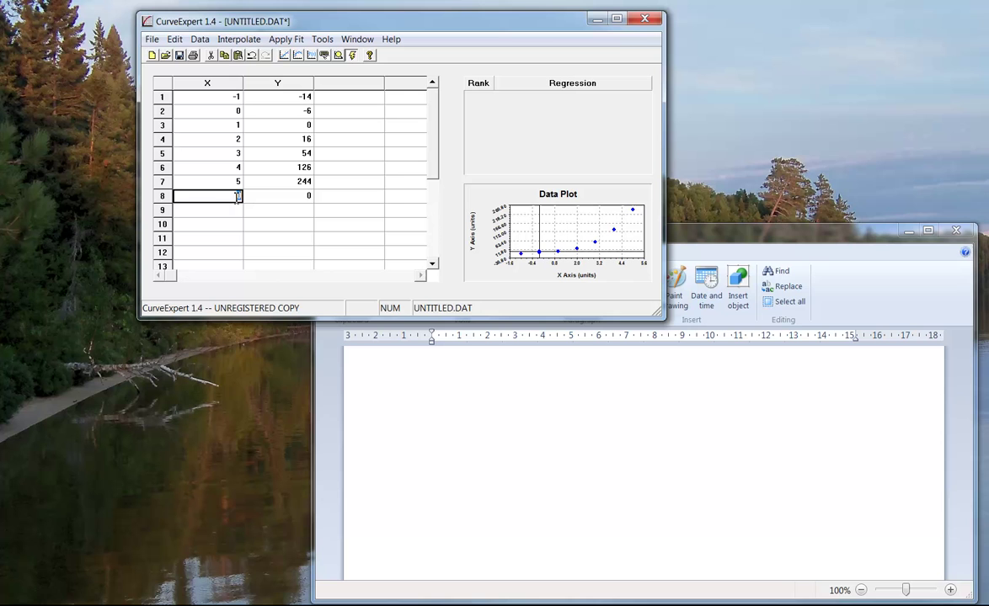
pyautogui.click(295, 196)
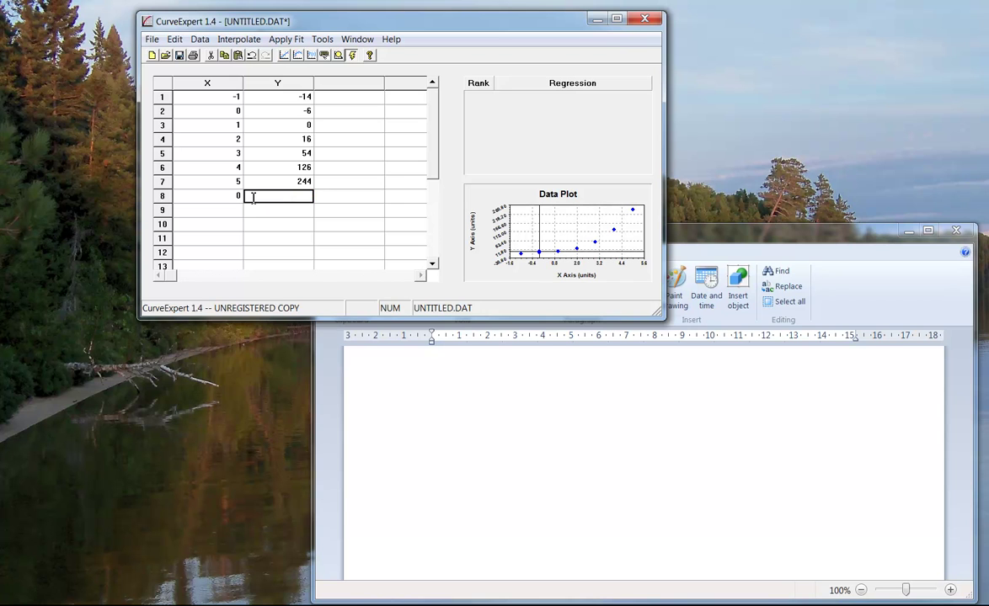
pyautogui.click(232, 196)
pyautogui.write('0')
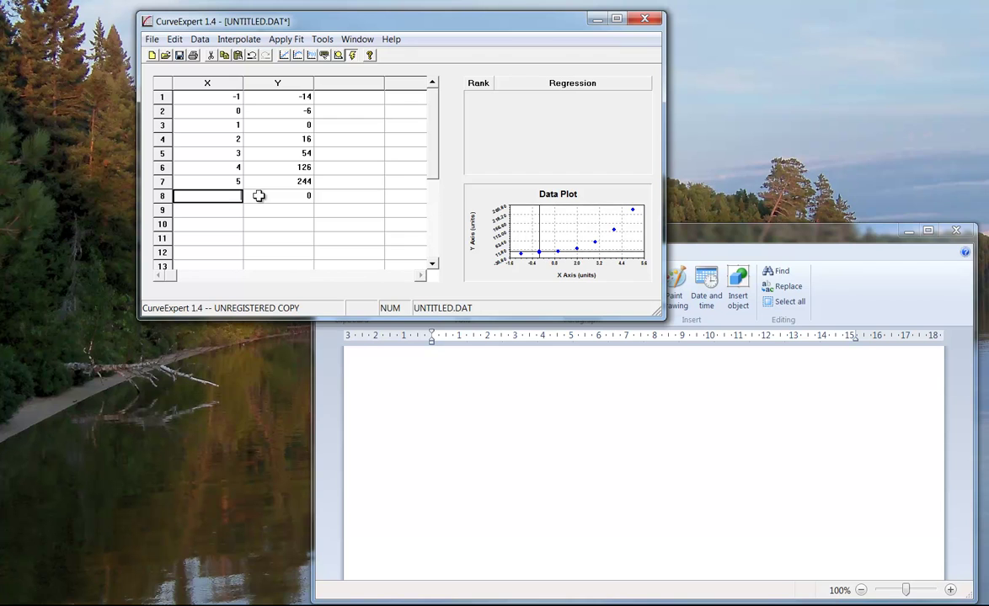
pyautogui.press('Tab')
# Select both row 8 cells and Cut them to clear the stray 0, 0 entry.
pyautogui.moveTo(231, 195); pyautogui.dragTo(293, 195)
pyautogui.rightClick(294, 198)
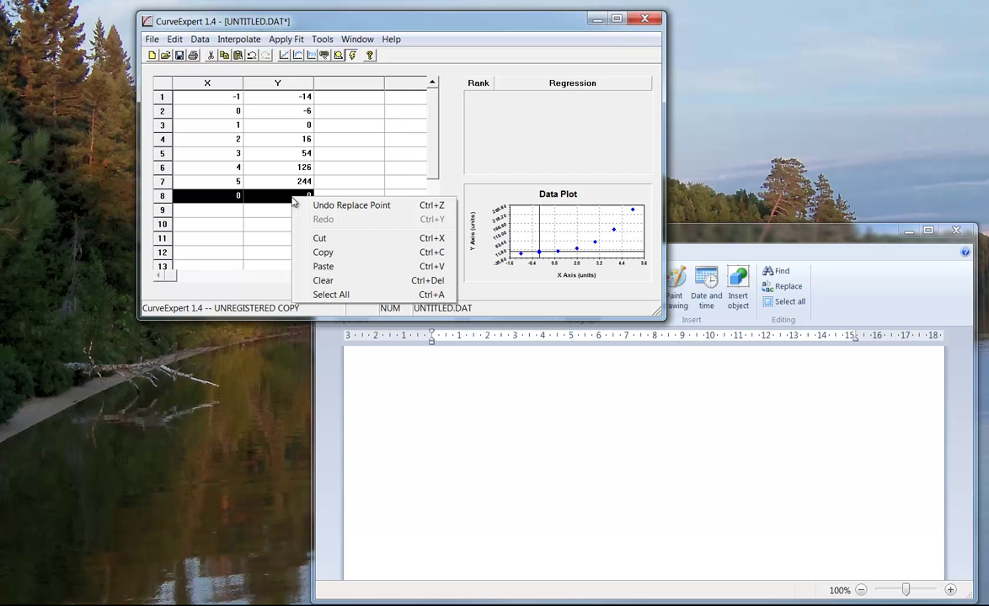
pyautogui.click(319, 238)
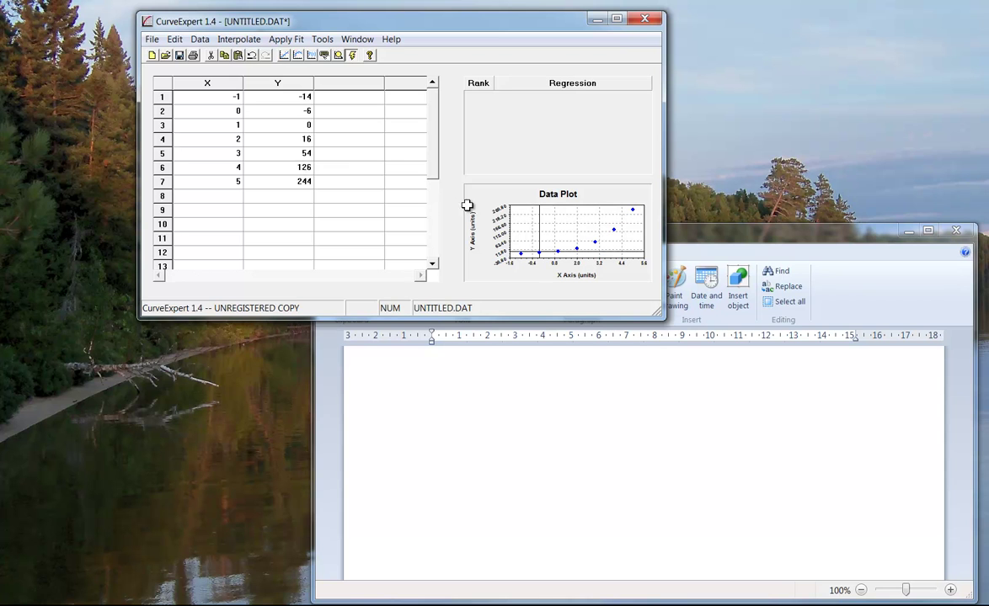
# Apply a Quadratic fit and move its graph window fully into view.
pyautogui.click(287, 39)
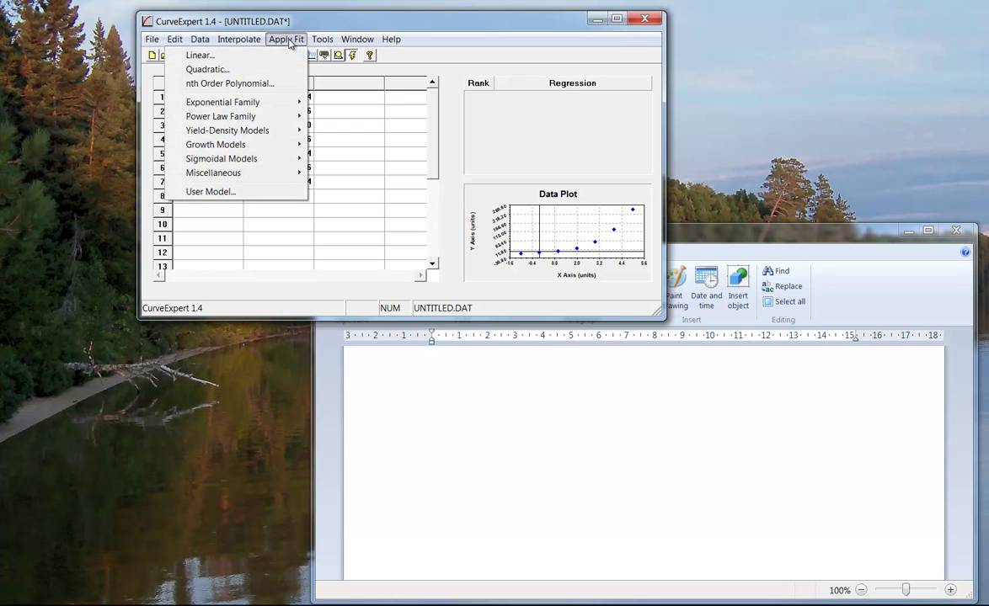
pyautogui.click(202, 70)
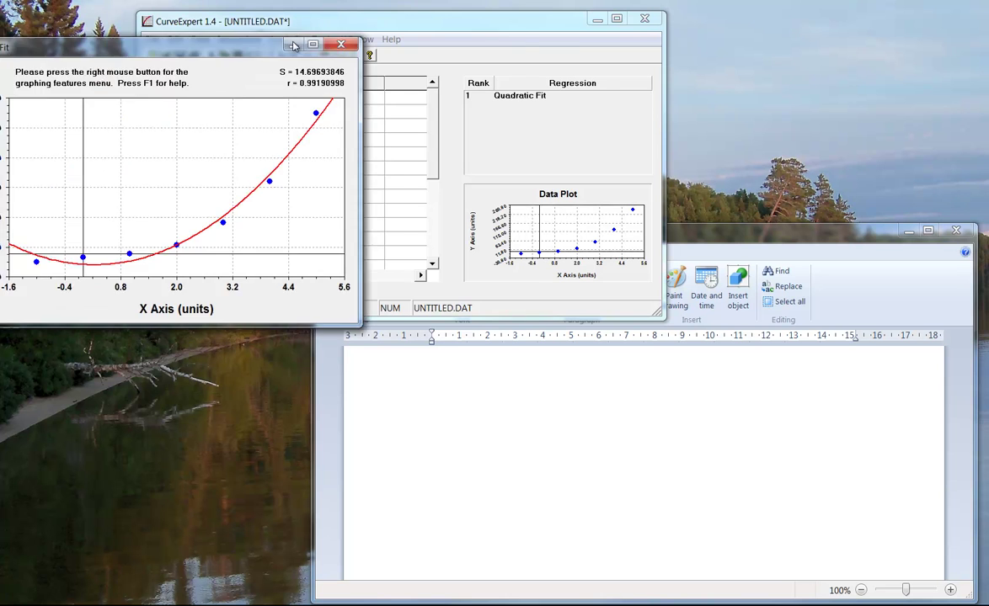
pyautogui.moveTo(406, 36); pyautogui.dragTo(334, 36)
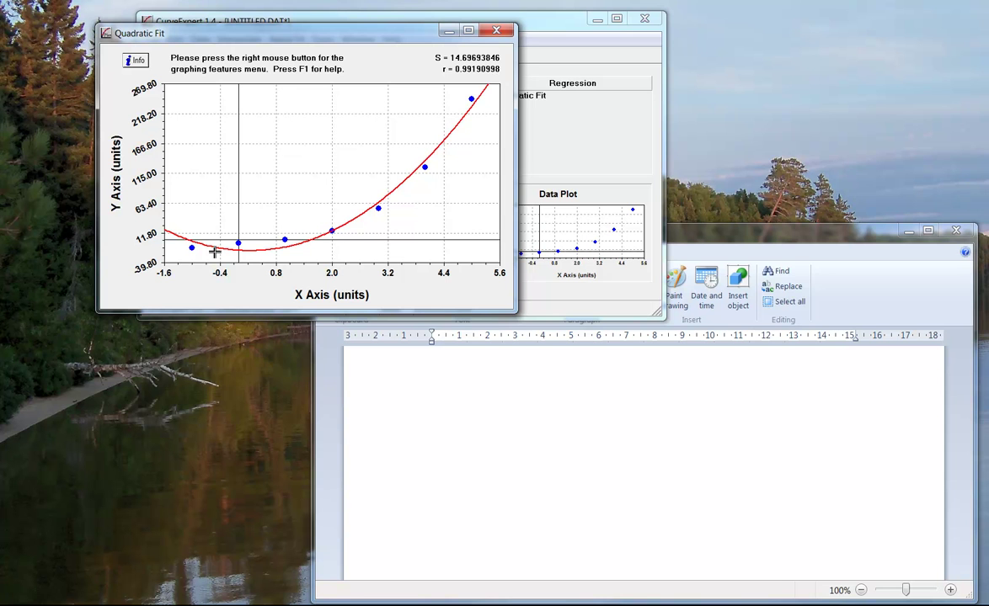
# Show the fit's Info, listing coefficients a = -18, b = -5 and c = 11.
pyautogui.click(136, 61)
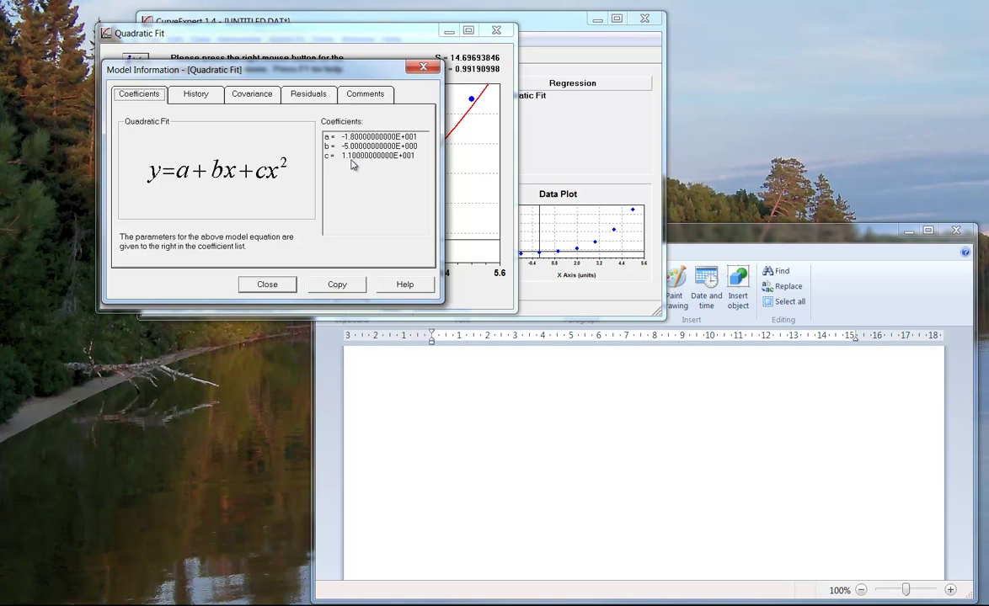
# In WordPad, type 'y = 11x²' with the 2 as superscript.
pyautogui.click(417, 367)
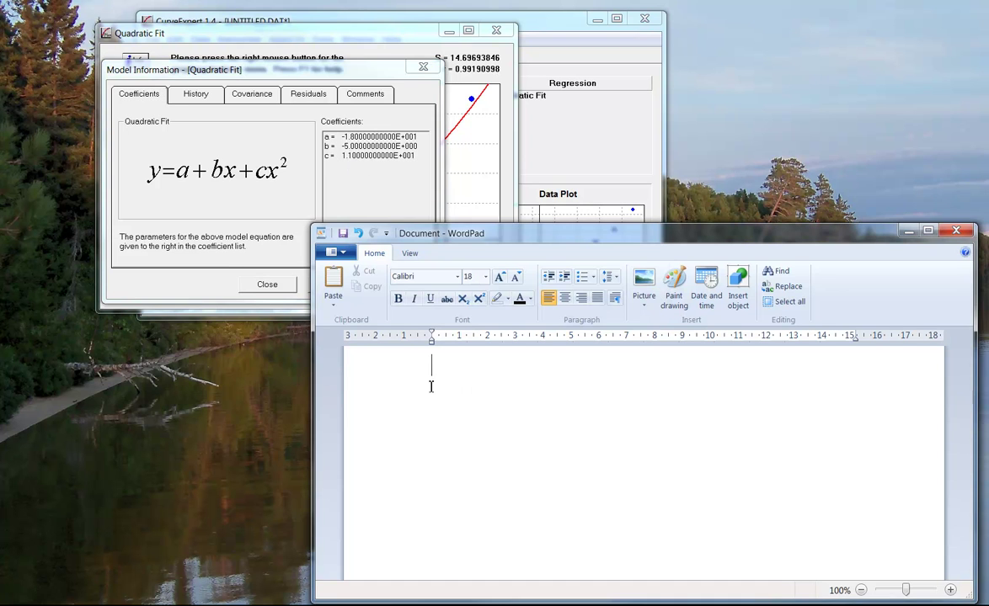
pyautogui.write('y = 11x')
pyautogui.click(479, 298)
pyautogui.write('2')
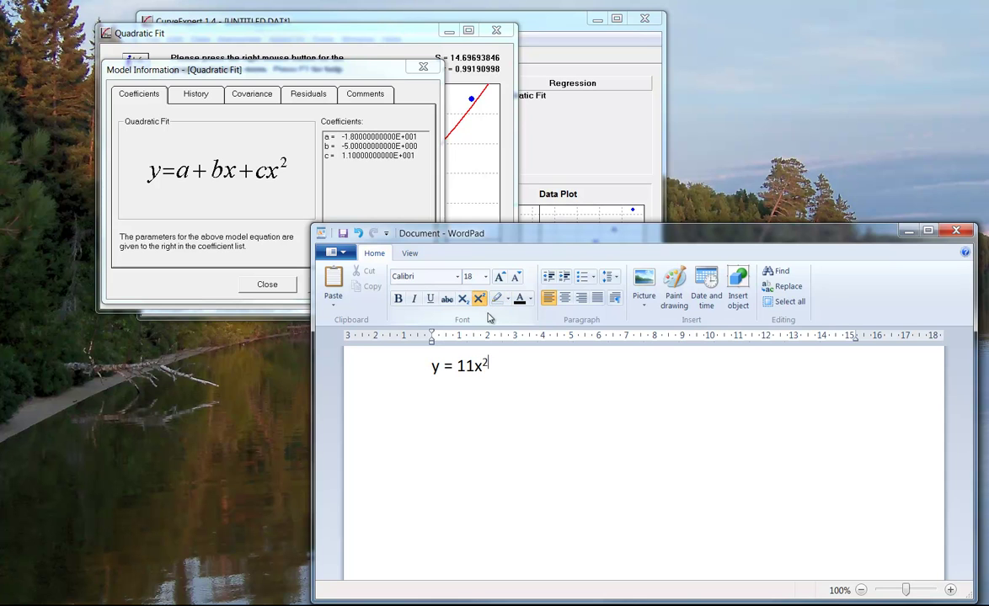
pyautogui.click(478, 300)
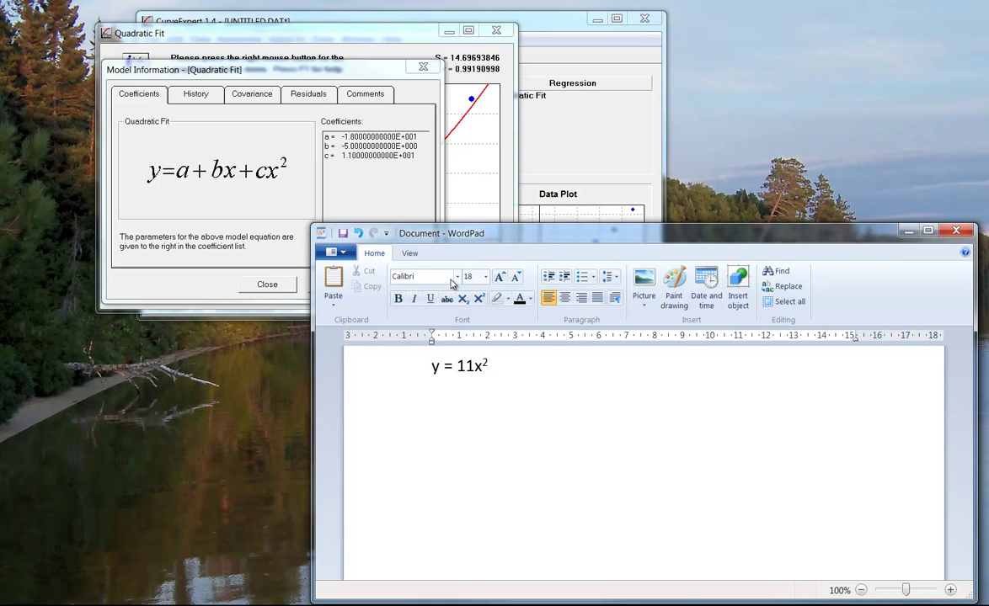
# Continue the equation with '- 5x' in normal-size text.
pyautogui.click(490, 364)
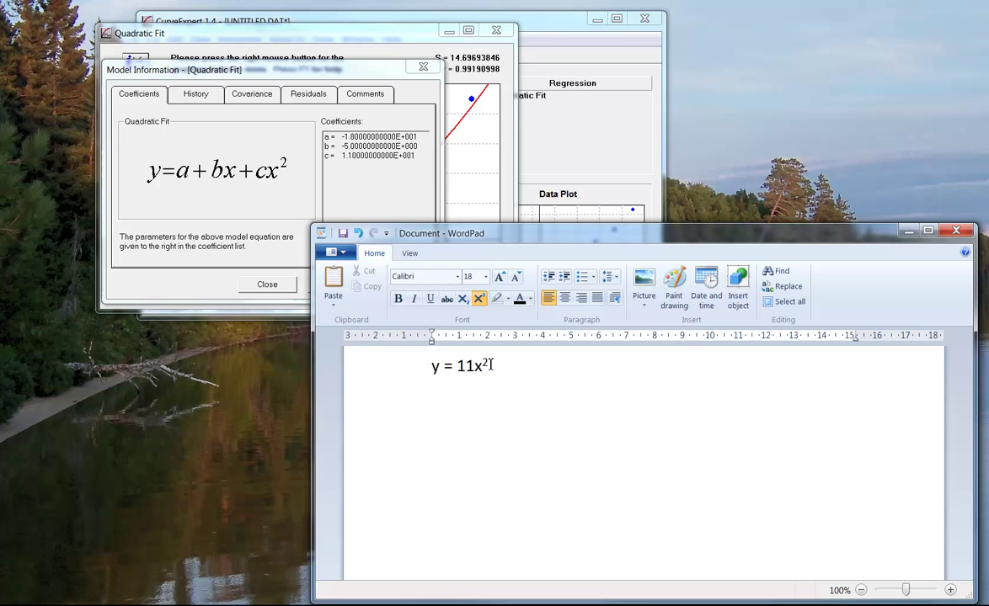
pyautogui.hotkey('ctrl', 'shift', '=')
pyautogui.write('- 5x')
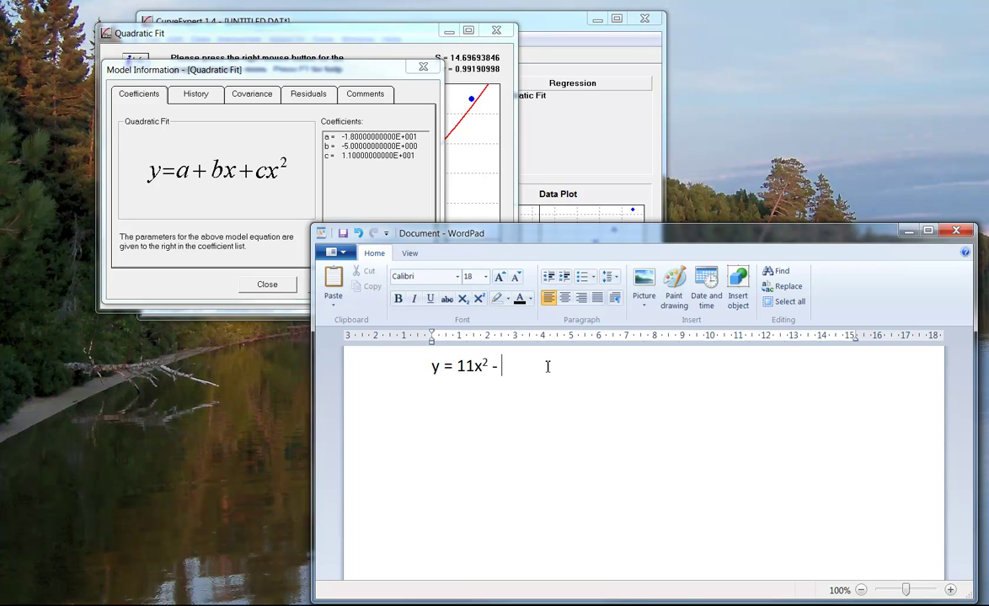